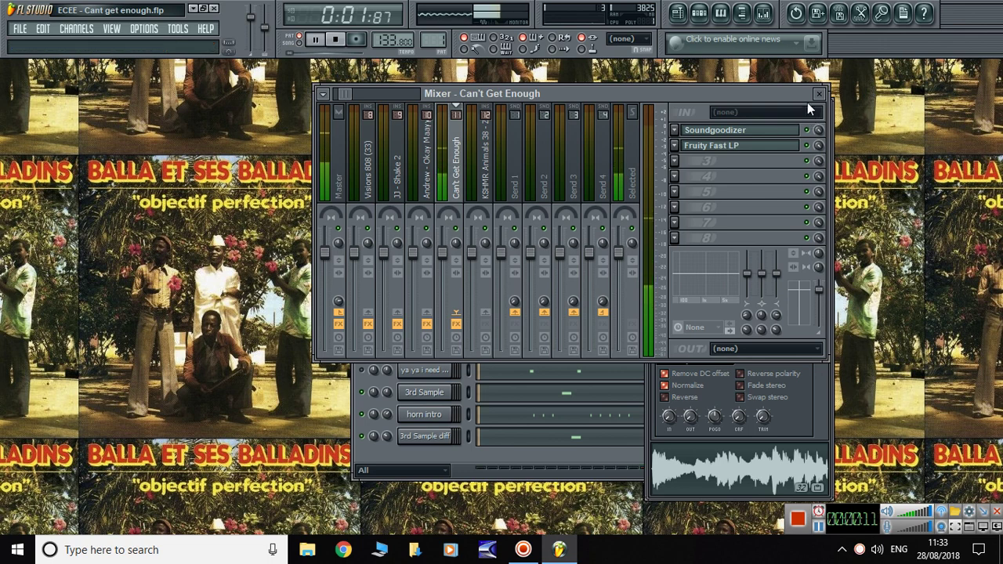
# - Close the mixer and the first Can't Get Enough sample's channel settings, and stop the playback
pyautogui.click(819, 95)
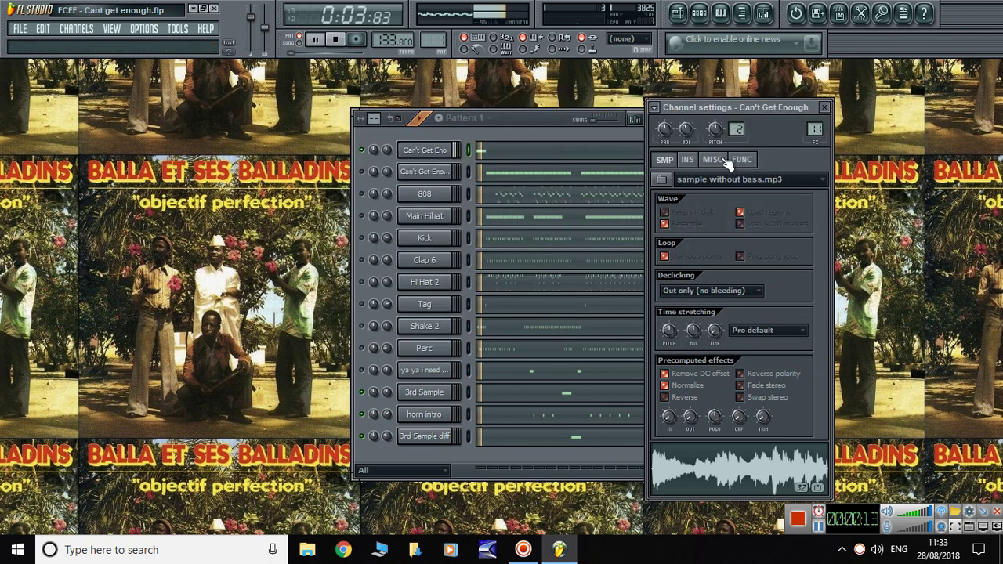
pyautogui.click(825, 107)
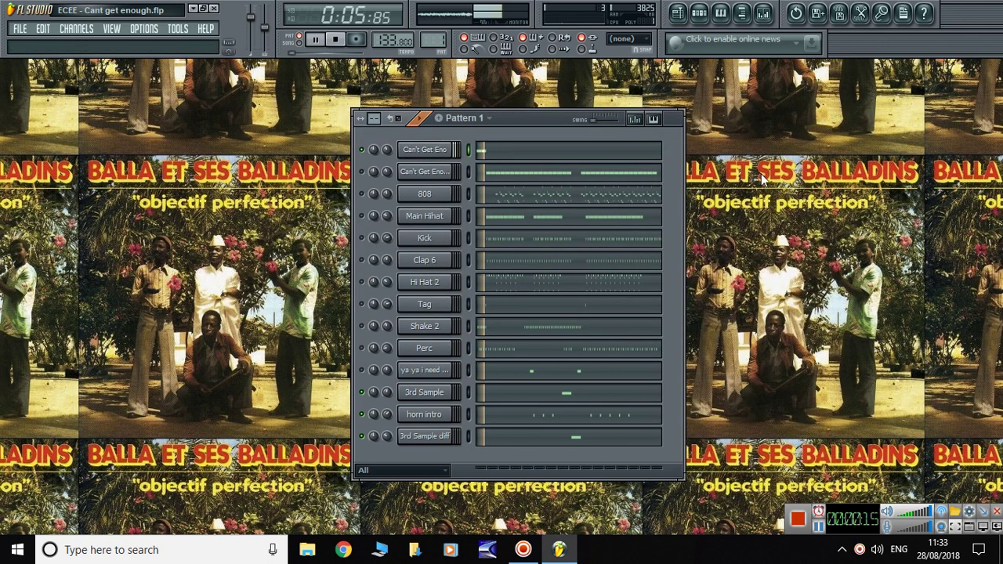
pyautogui.press('space')
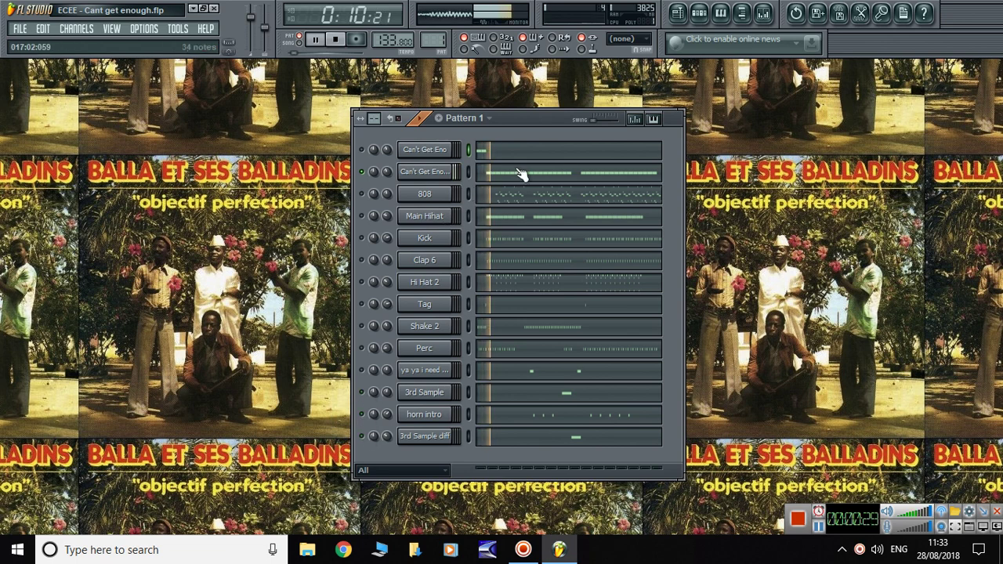
# - Inspect the channel settings of the second Can't Get Enough sample during its solo playback, and stop the playback
pyautogui.click(437, 173)
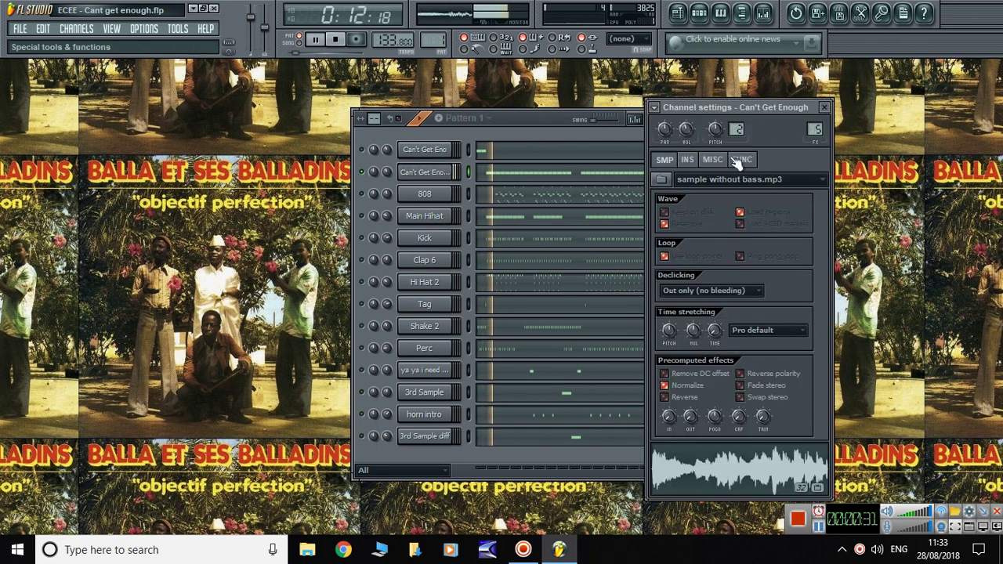
pyautogui.click(825, 107)
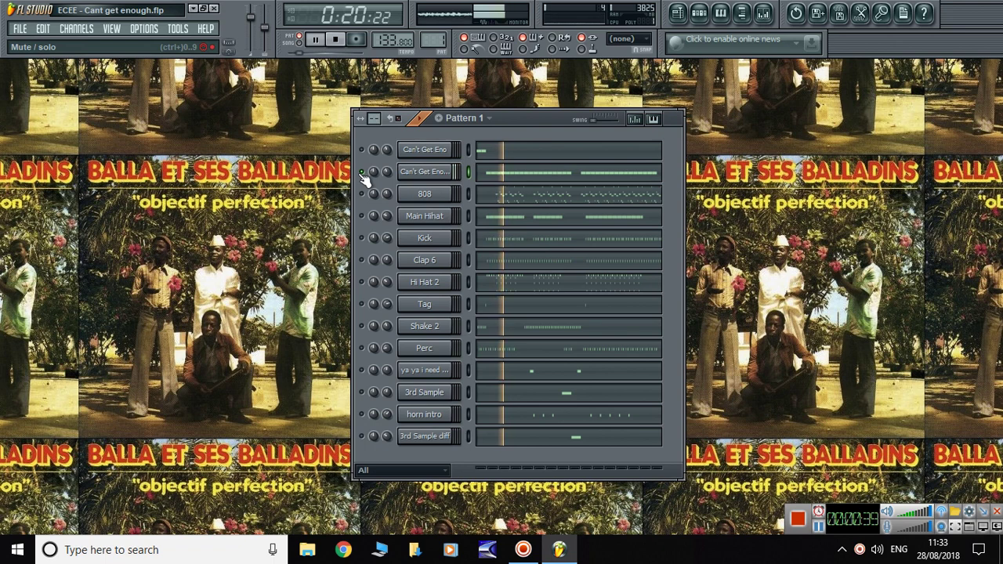
pyautogui.press('space')
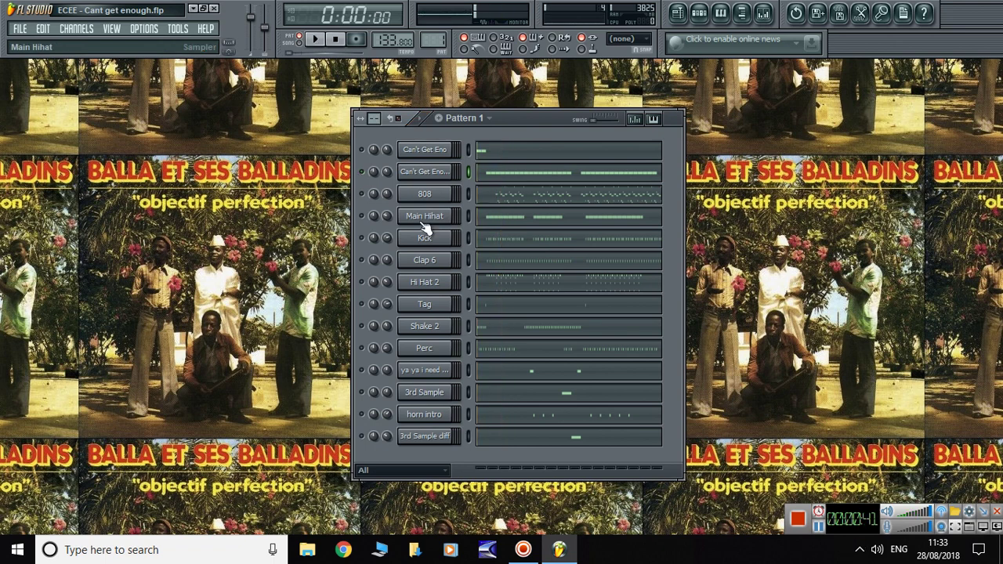
# - Solo the 808 channel and move the song position to about 14 seconds
pyautogui.click(424, 194)
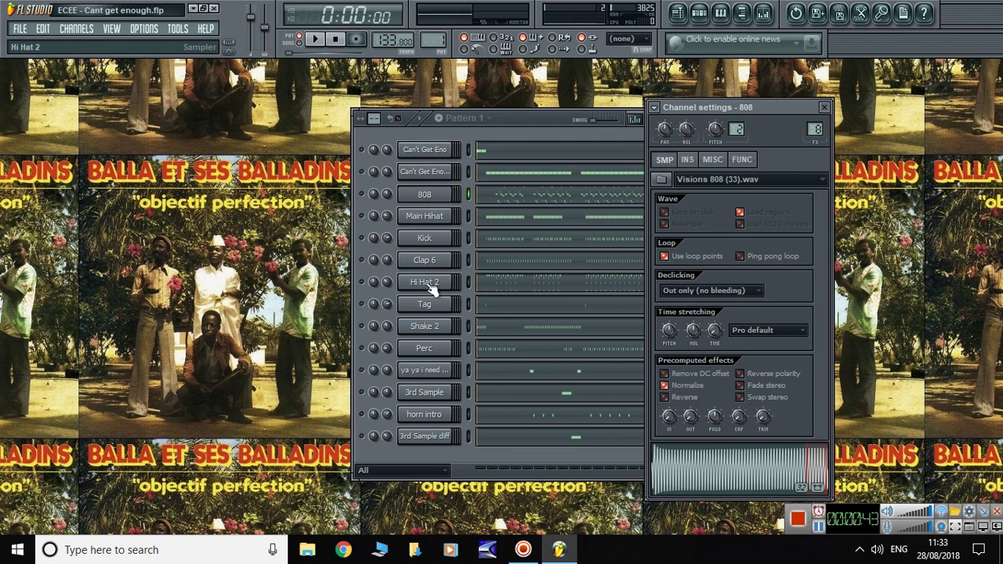
pyautogui.click(362, 195)
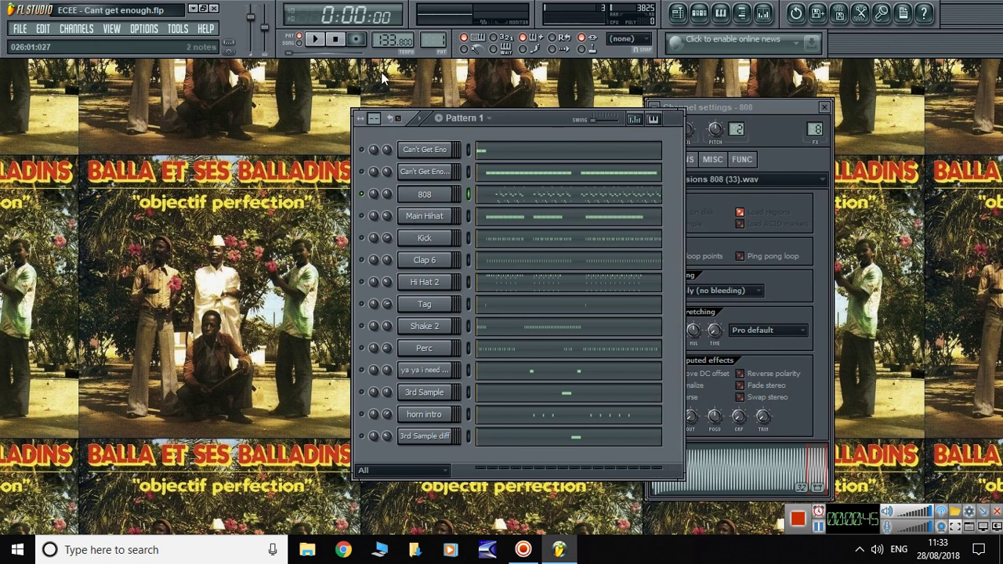
pyautogui.moveTo(303, 53); pyautogui.dragTo(296, 53)
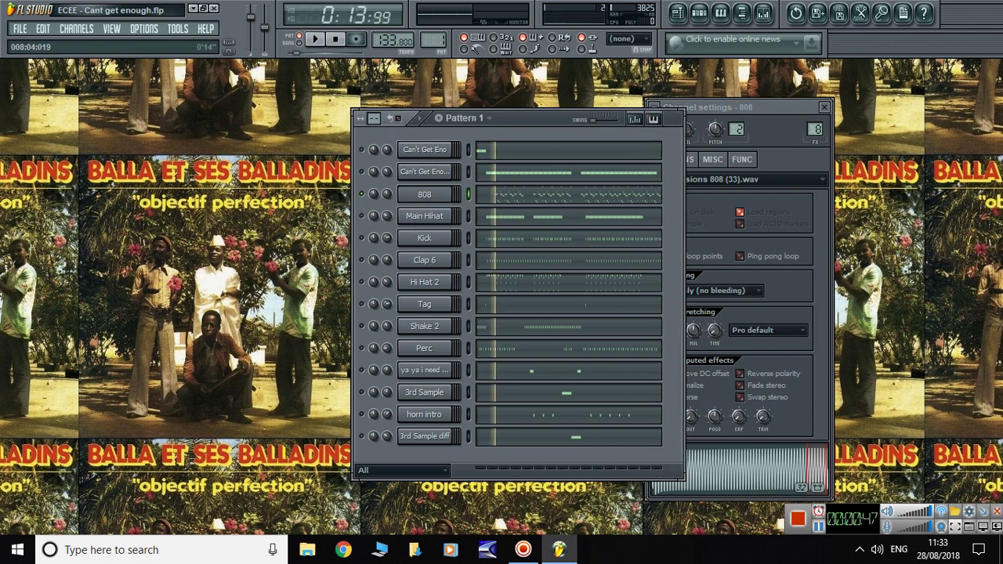
# - Play the soloed 808 notes in the piano roll from bar 9 and examine the melody, including the repeats from bar 25
pyautogui.click(721, 15)
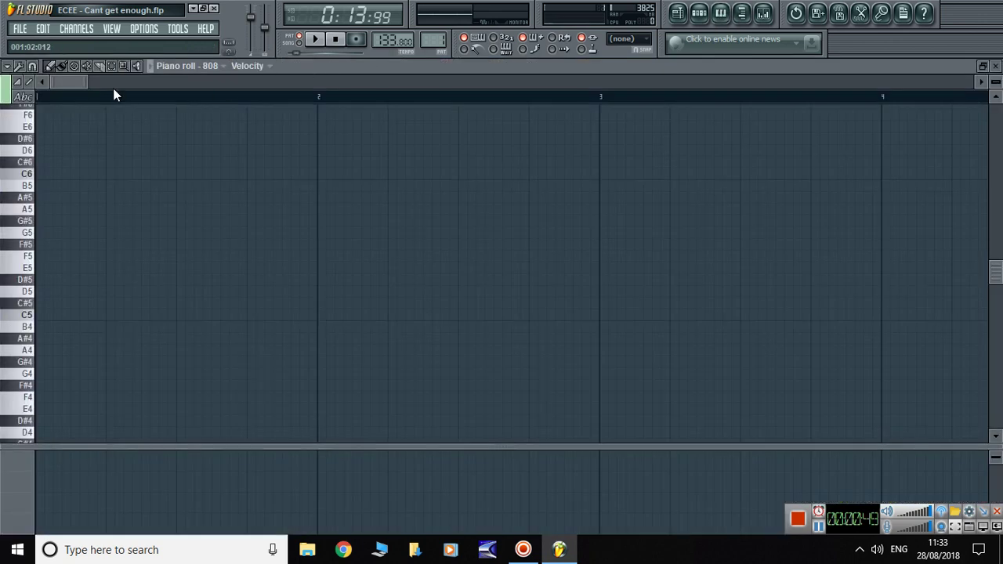
pyautogui.moveTo(89, 79); pyautogui.dragTo(325, 84)
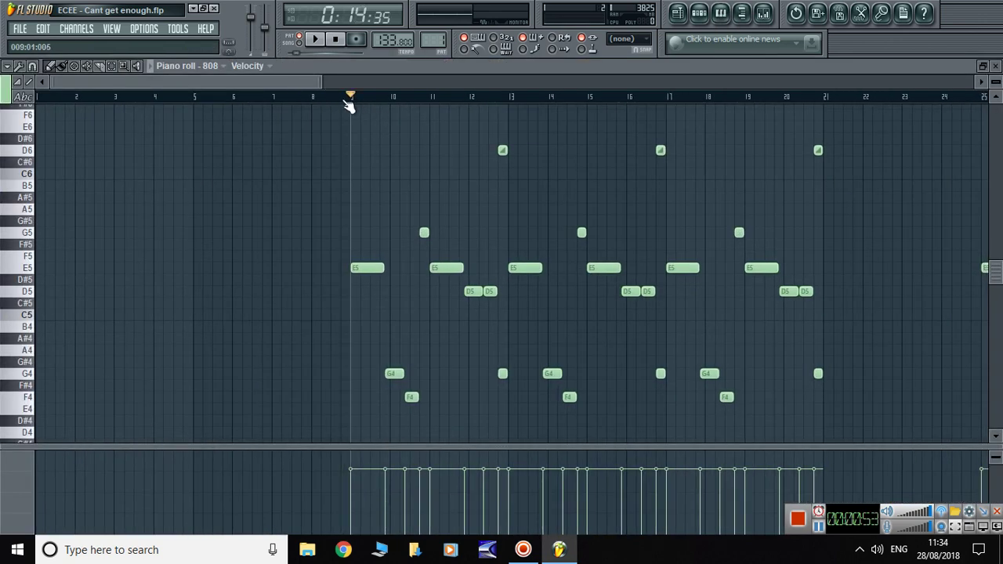
pyautogui.press('space')
pyautogui.moveTo(283, 80); pyautogui.dragTo(299, 84)
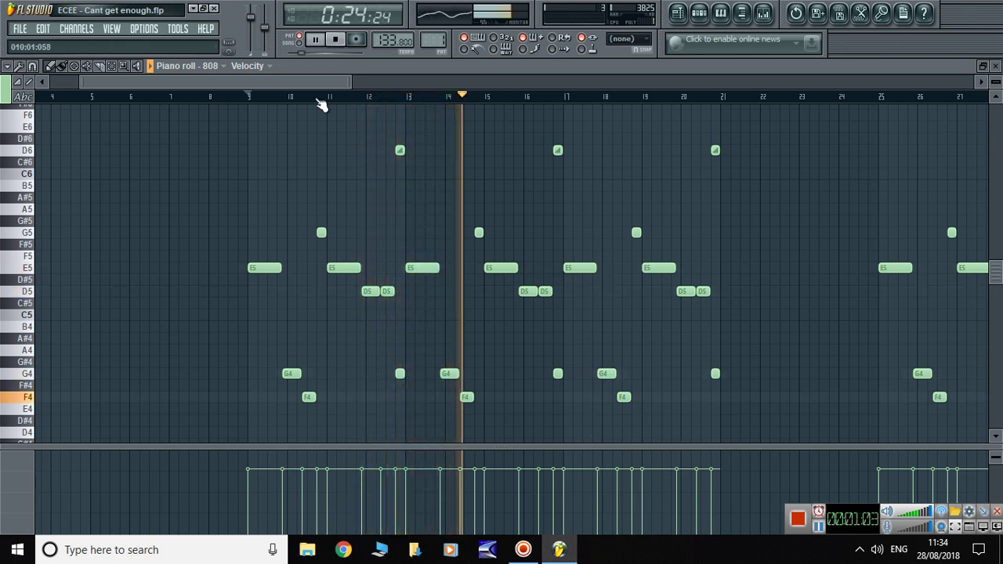
pyautogui.moveTo(347, 81); pyautogui.dragTo(594, 82)
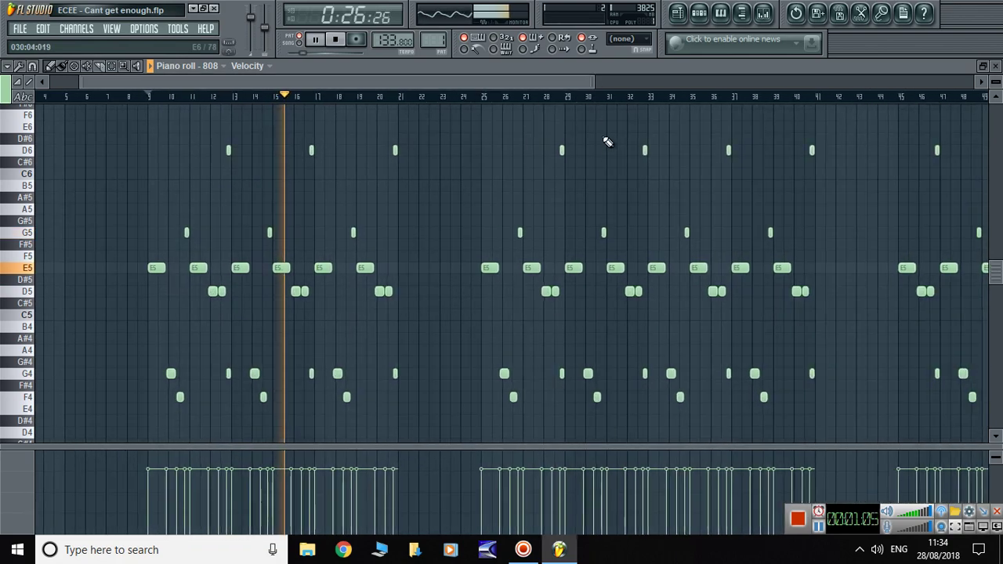
pyautogui.press('space')
pyautogui.click(996, 67)
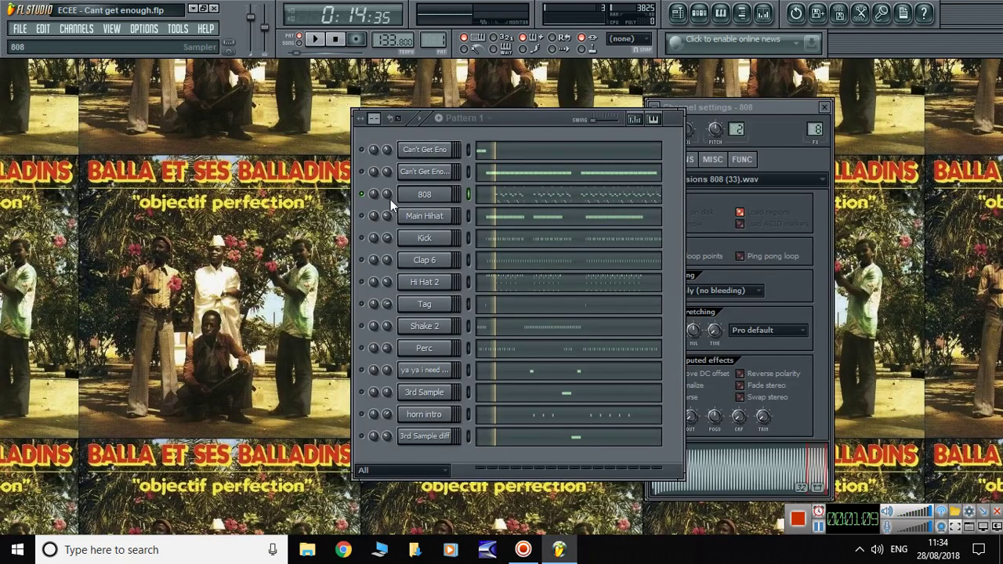
# - Unmute the Main Hihat channel and play its piano roll notes together with the 808 from bar 9
pyautogui.click(435, 218)
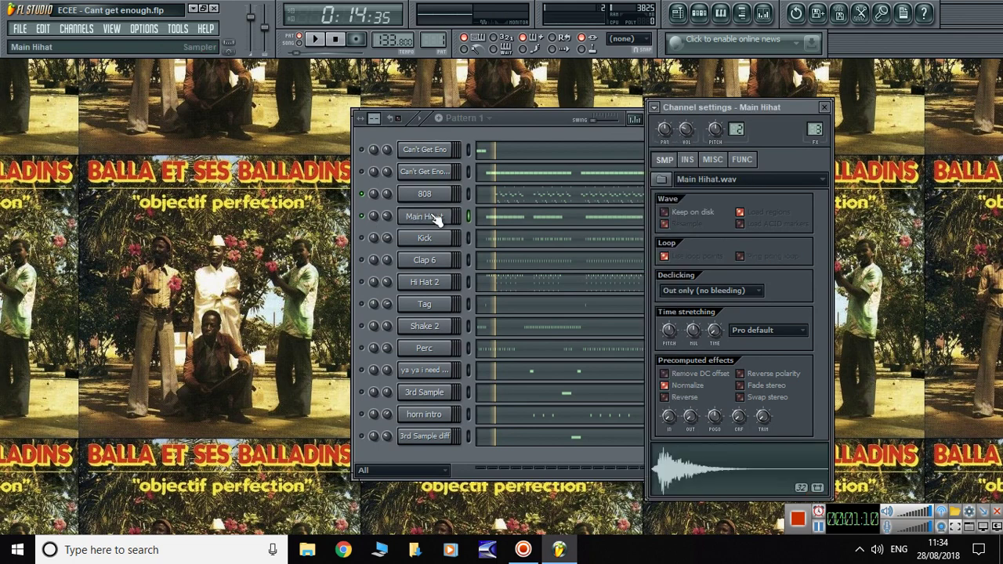
pyautogui.click(721, 13)
pyautogui.moveTo(87, 82); pyautogui.dragTo(307, 84)
pyautogui.press('space')
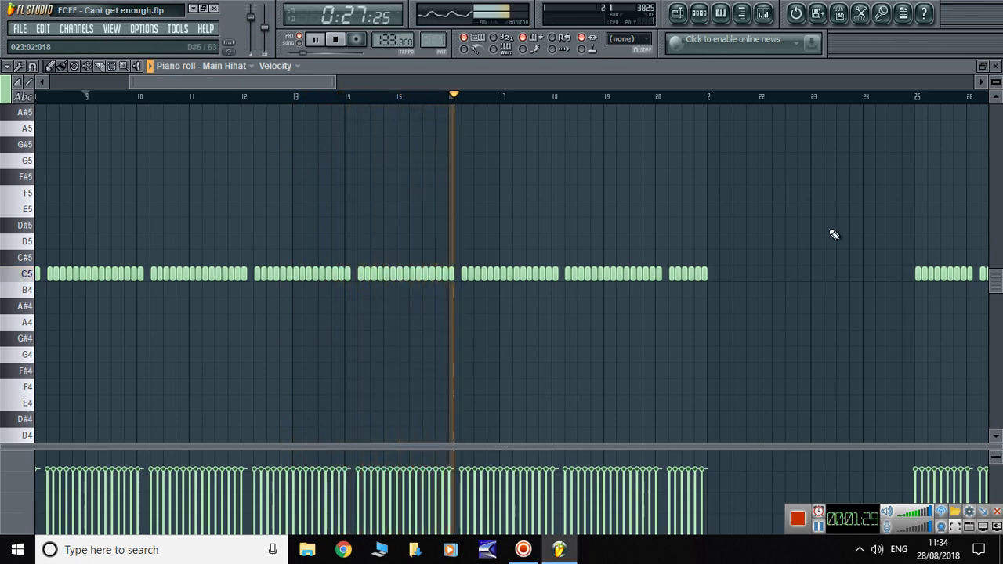
pyautogui.press('space')
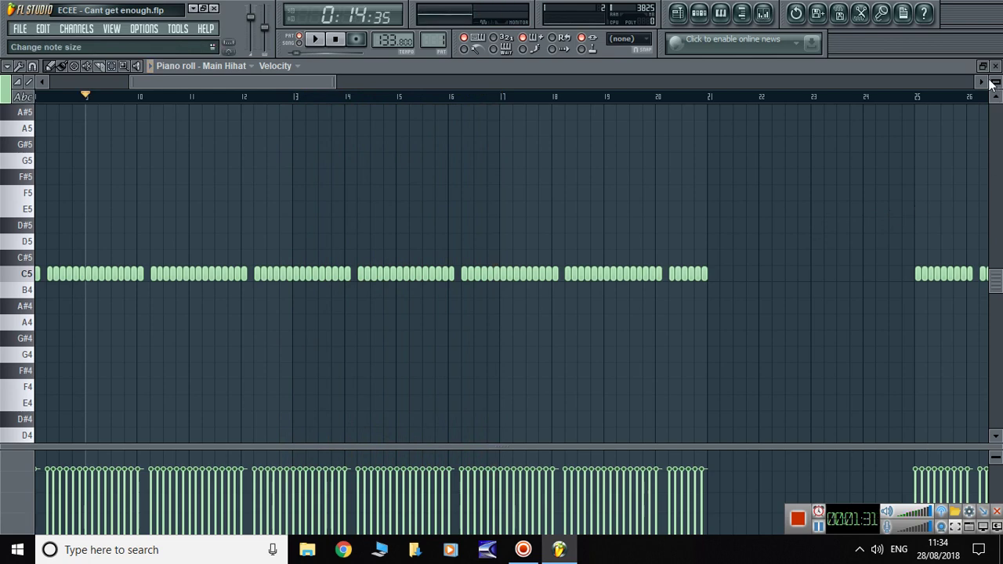
pyautogui.click(995, 66)
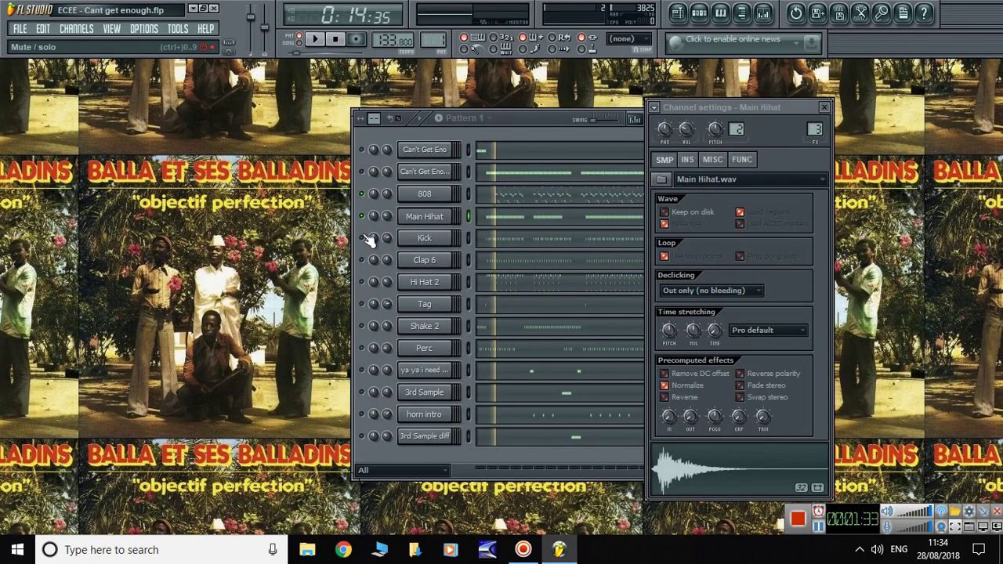
# - Unmute the Kick channel and play its piano roll notes with the 808 and Main Hihat from bar 9
pyautogui.click(424, 238)
pyautogui.click(722, 14)
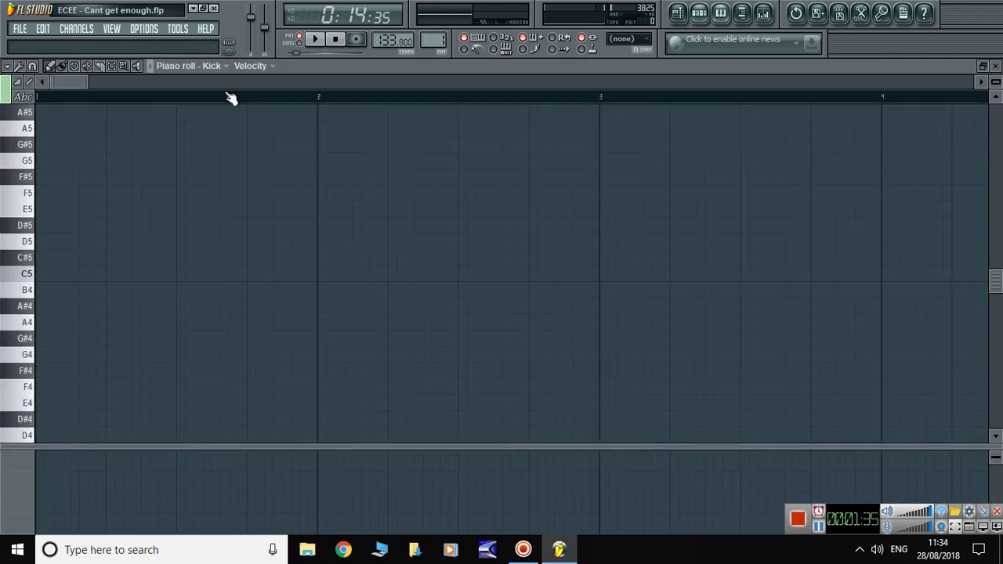
pyautogui.moveTo(81, 79); pyautogui.dragTo(312, 96)
pyautogui.press('space')
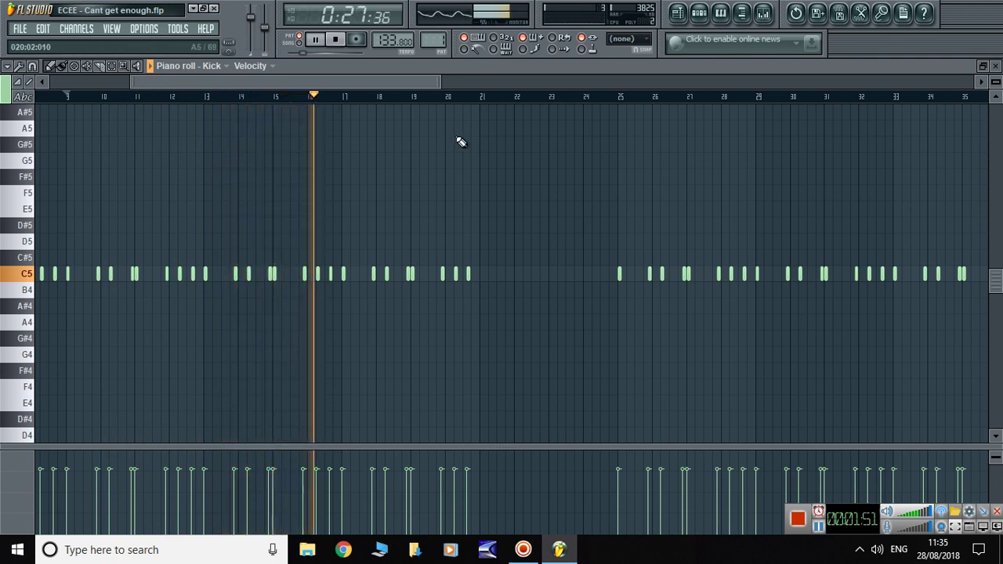
pyautogui.press('space')
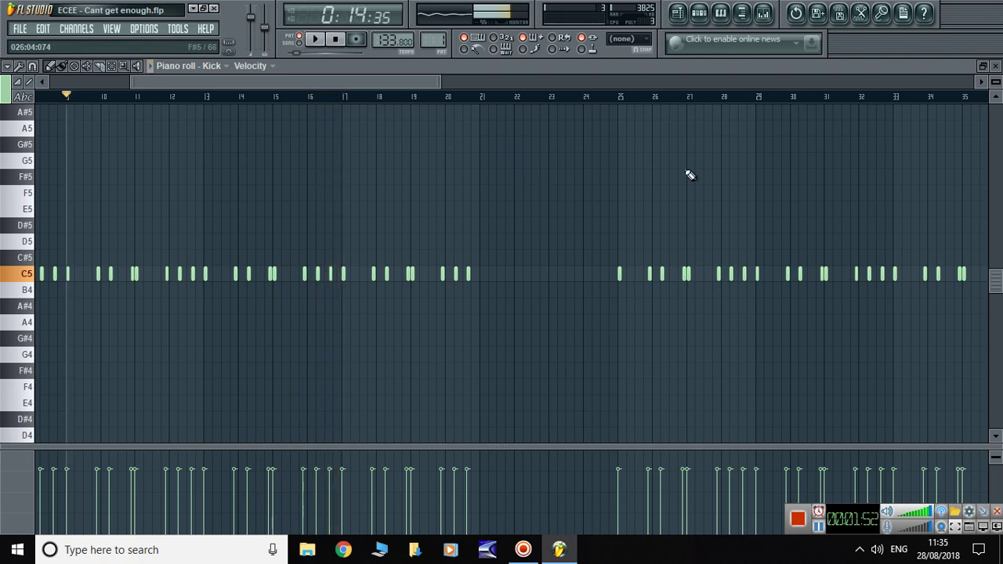
pyautogui.click(996, 66)
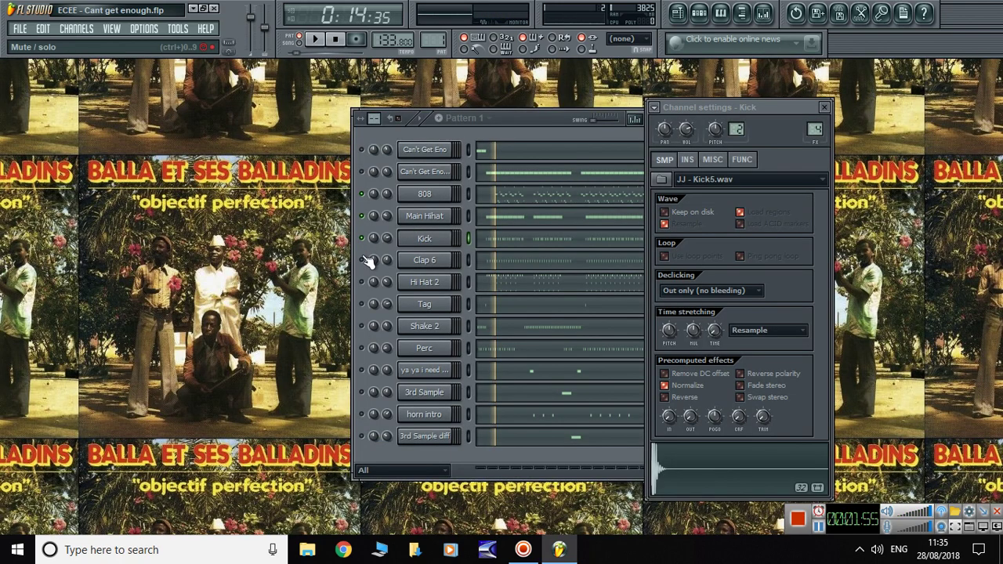
# - Unmute the Clap 6 channel and play its piano roll notes with the other enabled drums from bar 9
pyautogui.click(437, 261)
pyautogui.click(721, 14)
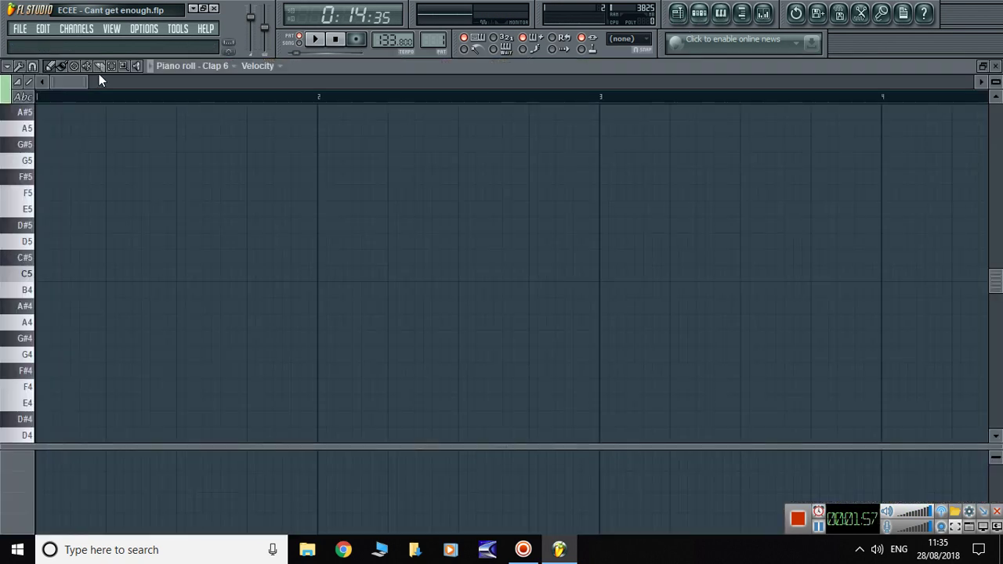
pyautogui.moveTo(86, 81); pyautogui.dragTo(220, 84)
pyautogui.press('space')
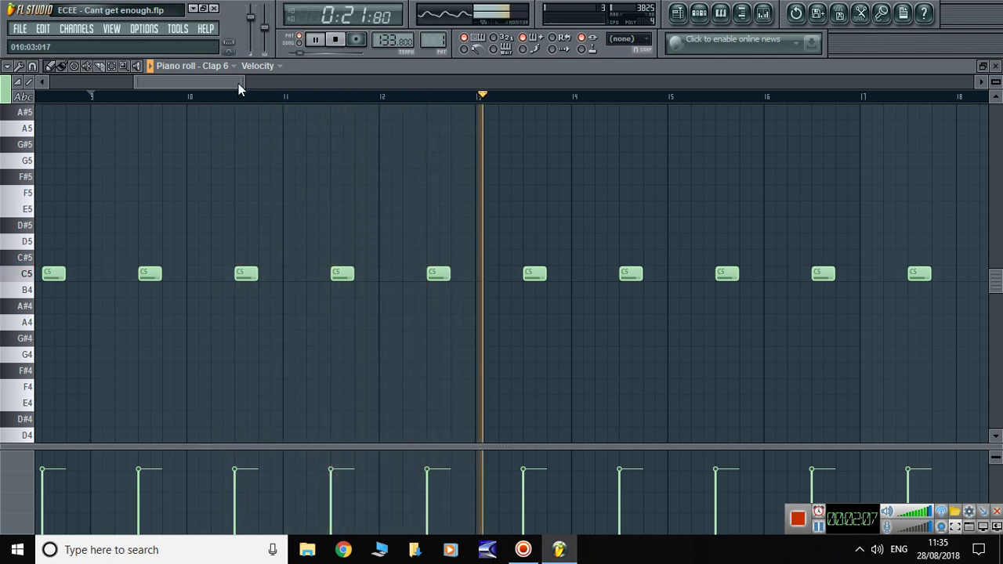
pyautogui.moveTo(268, 76); pyautogui.dragTo(427, 87)
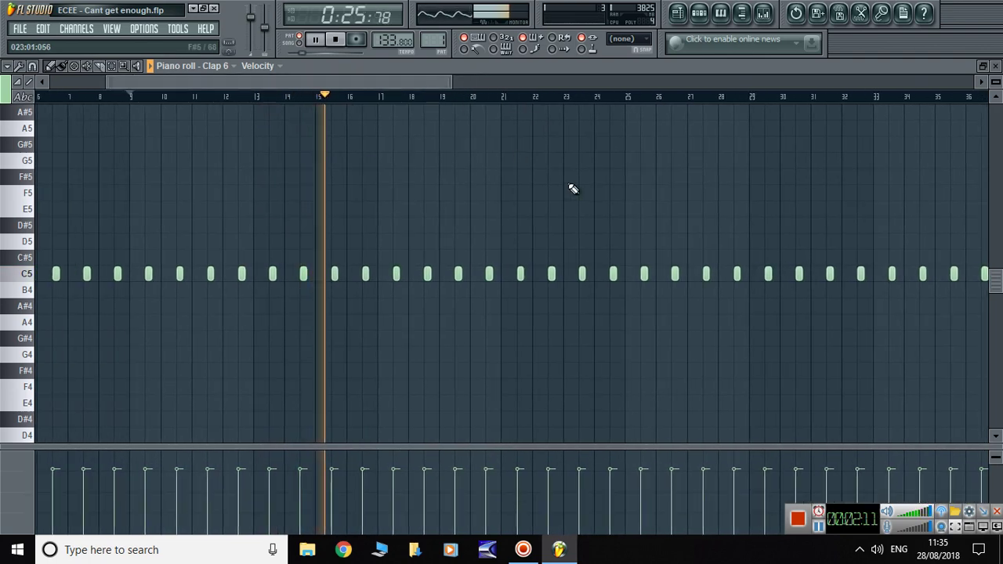
pyautogui.press('space')
pyautogui.click(997, 67)
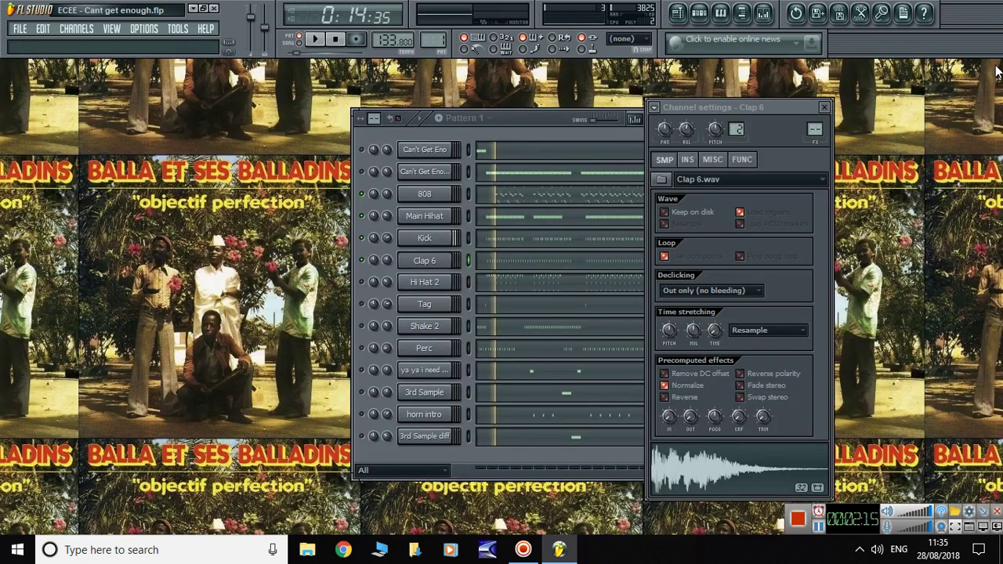
# - Unmute the Hi Hat 2 channel and play its rolls in the piano roll with the other enabled channels from bar 9
pyautogui.click(429, 283)
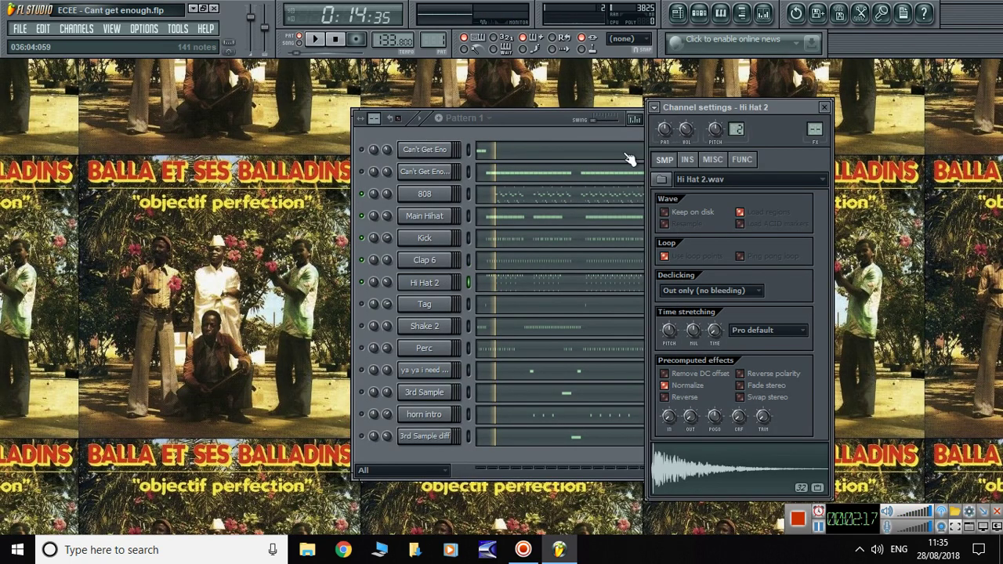
pyautogui.click(725, 15)
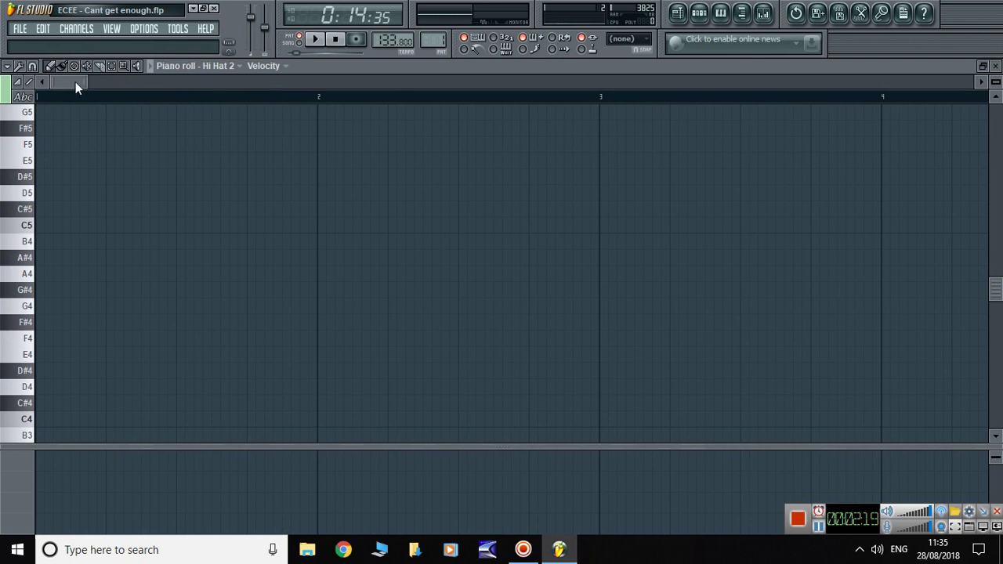
pyautogui.moveTo(75, 81); pyautogui.dragTo(258, 94)
pyautogui.press('space')
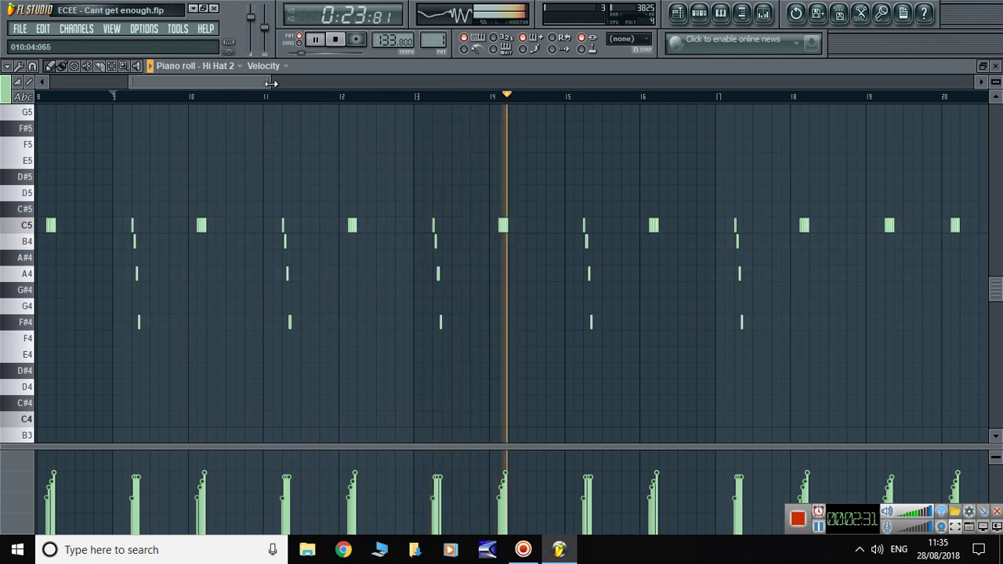
pyautogui.moveTo(270, 83); pyautogui.dragTo(345, 83)
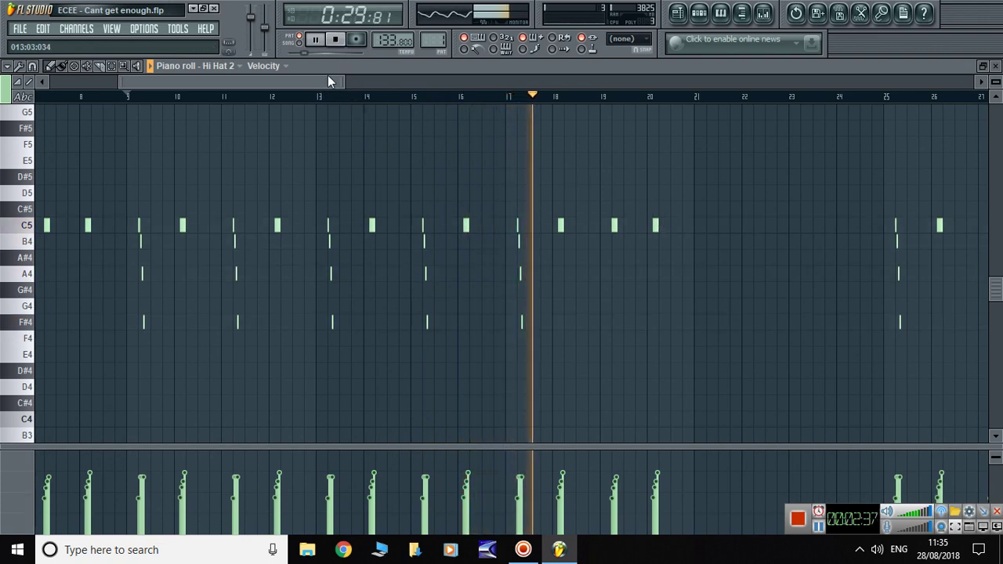
pyautogui.press('space')
pyautogui.click(996, 67)
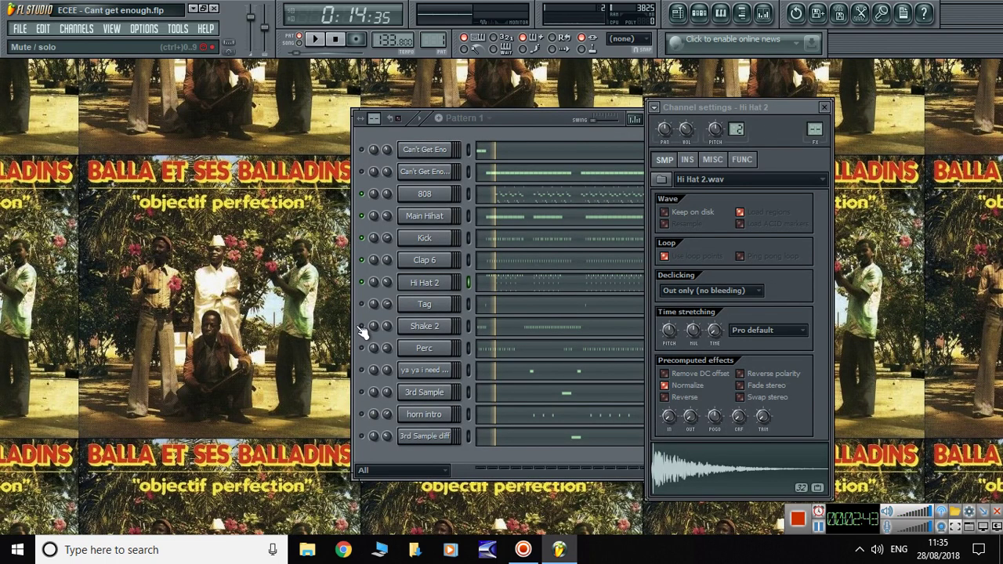
# - Unmute the Shake 2 channel and play its piano roll notes with the other enabled channels from the start of the pattern
pyautogui.click(363, 133)
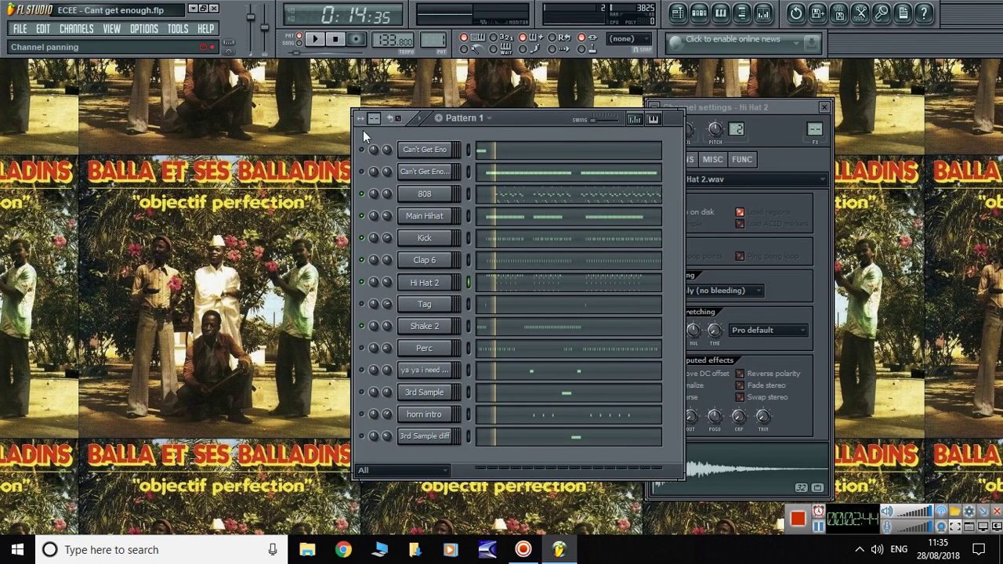
pyautogui.click(335, 40)
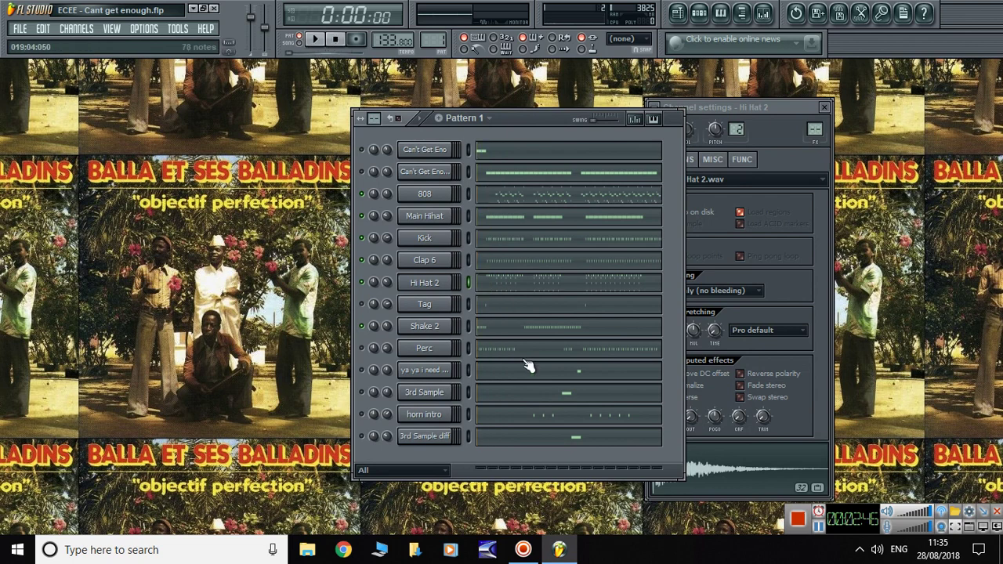
pyautogui.click(431, 327)
pyautogui.click(720, 16)
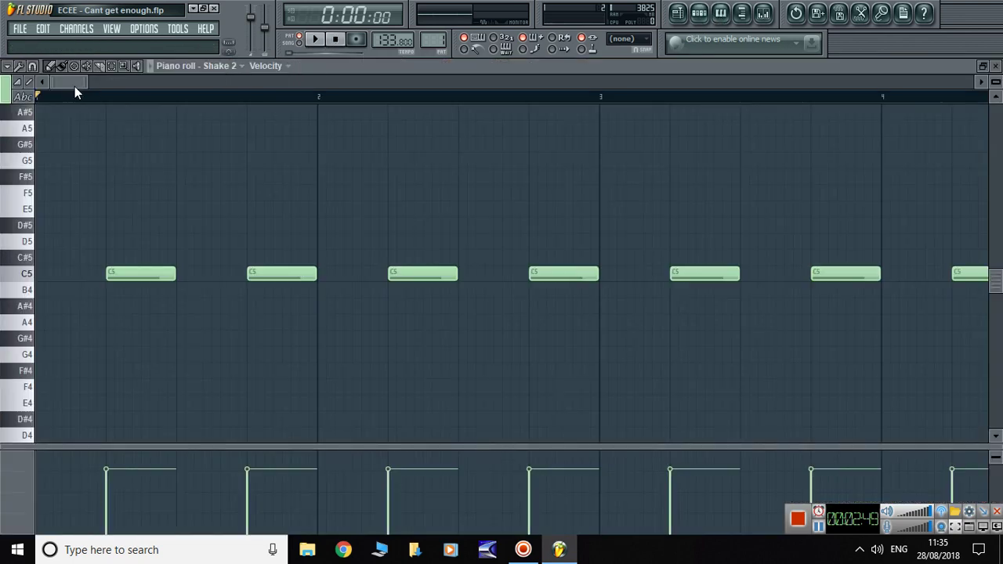
pyautogui.moveTo(89, 85); pyautogui.dragTo(281, 88)
pyautogui.press('space')
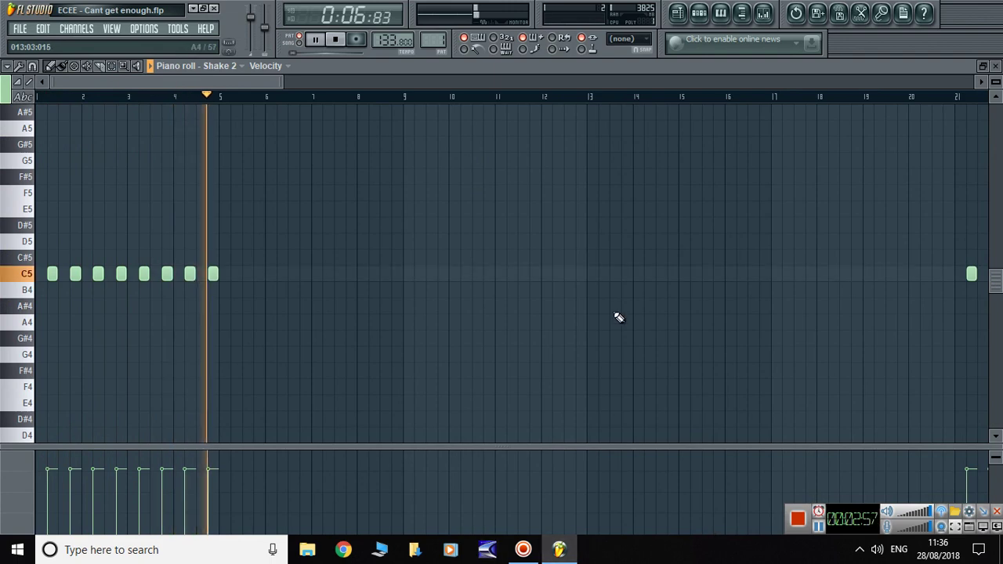
pyautogui.press('space')
pyautogui.click(997, 66)
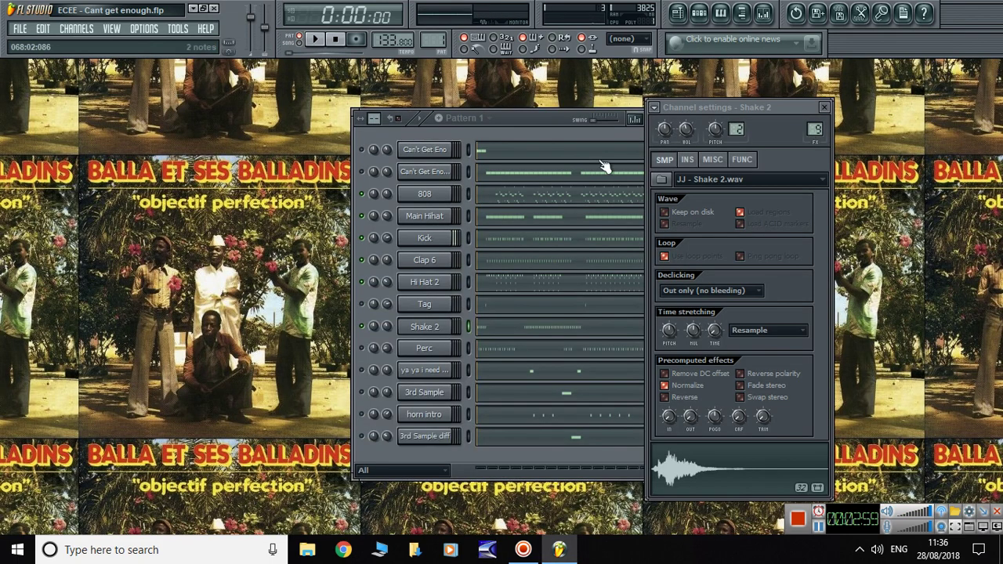
# - Show the Perc channel's sample settings and unmute the channel
pyautogui.click(440, 351)
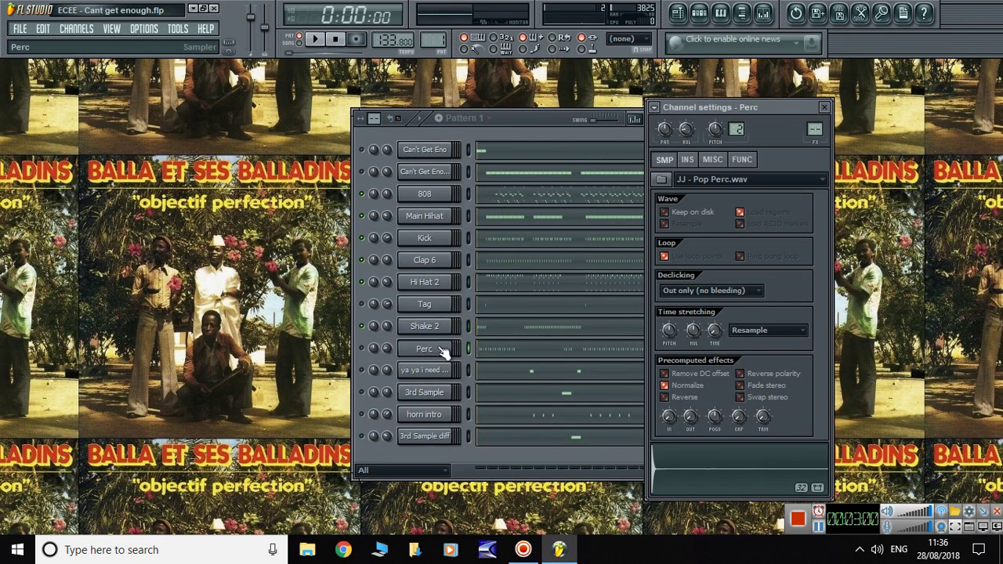
pyautogui.click(363, 353)
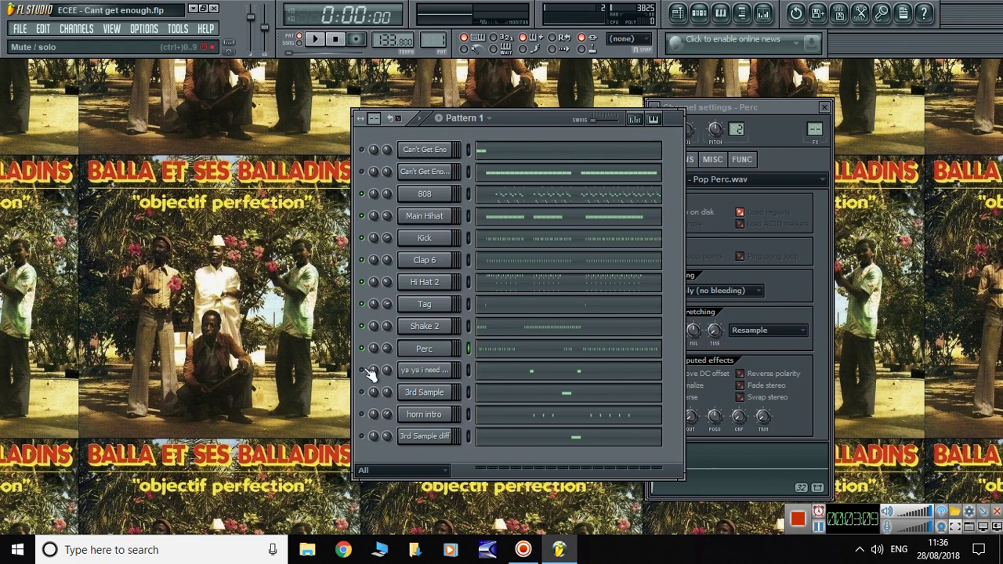
# - Examine the sample settings of the ya ya i need, 3rd Sample, horn intro and 3rd Sample diff channels in turn
pyautogui.click(406, 373)
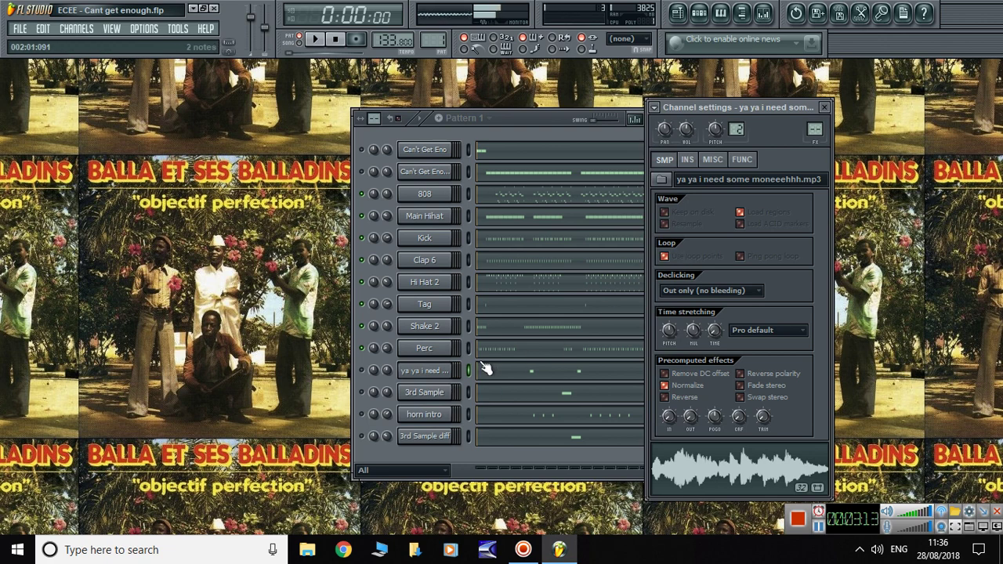
pyautogui.click(430, 398)
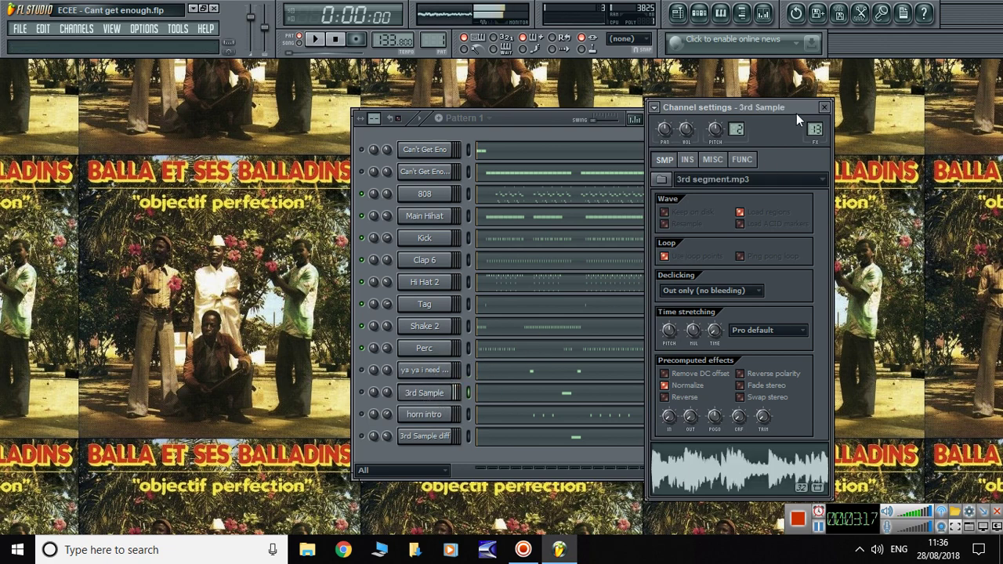
pyautogui.click(825, 108)
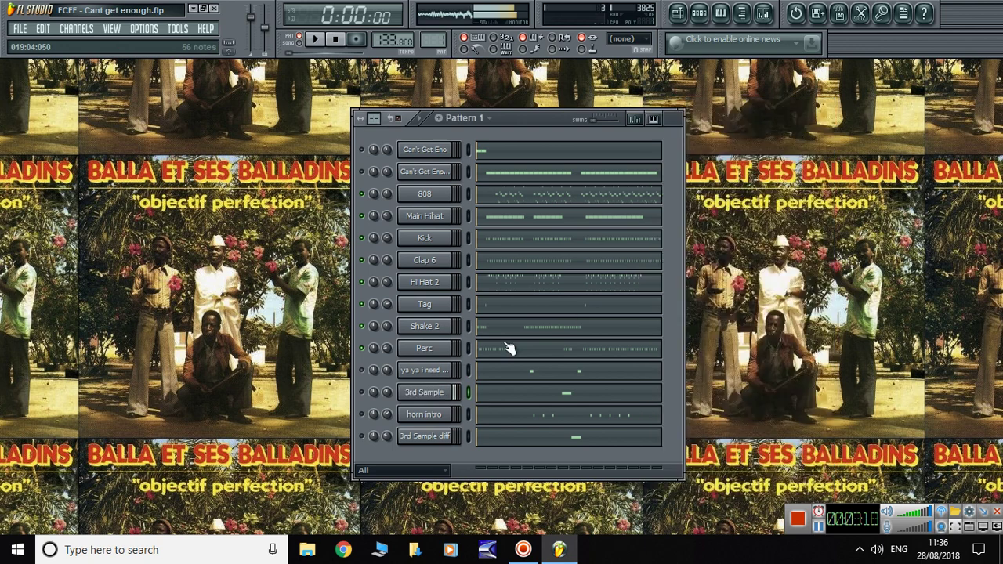
pyautogui.click(430, 421)
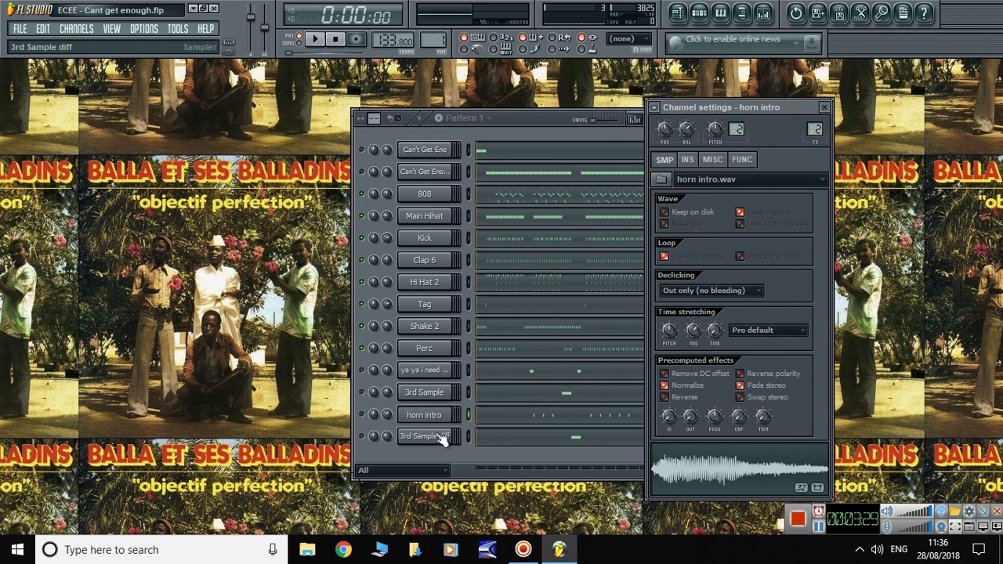
pyautogui.click(441, 437)
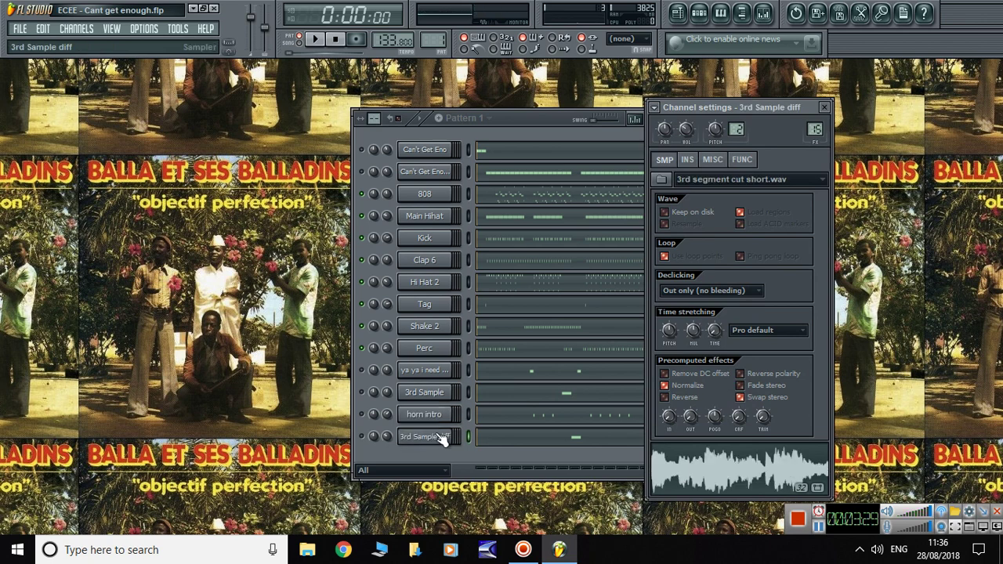
pyautogui.click(824, 108)
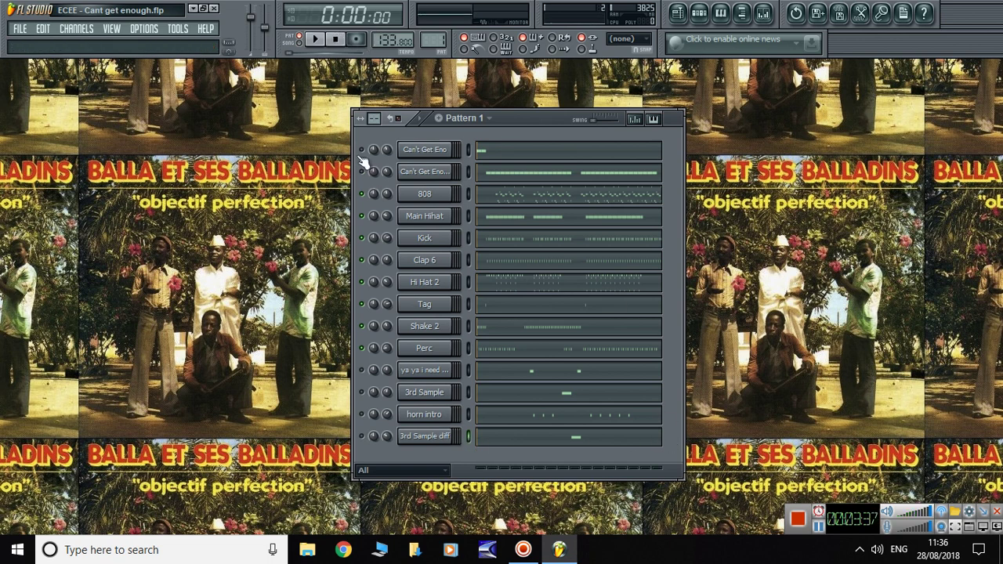
# - Show the Tag channel's sample settings and unmute all remaining muted channels, from the Can't Get Enough samples through 3rd Sample diff
pyautogui.click(415, 305)
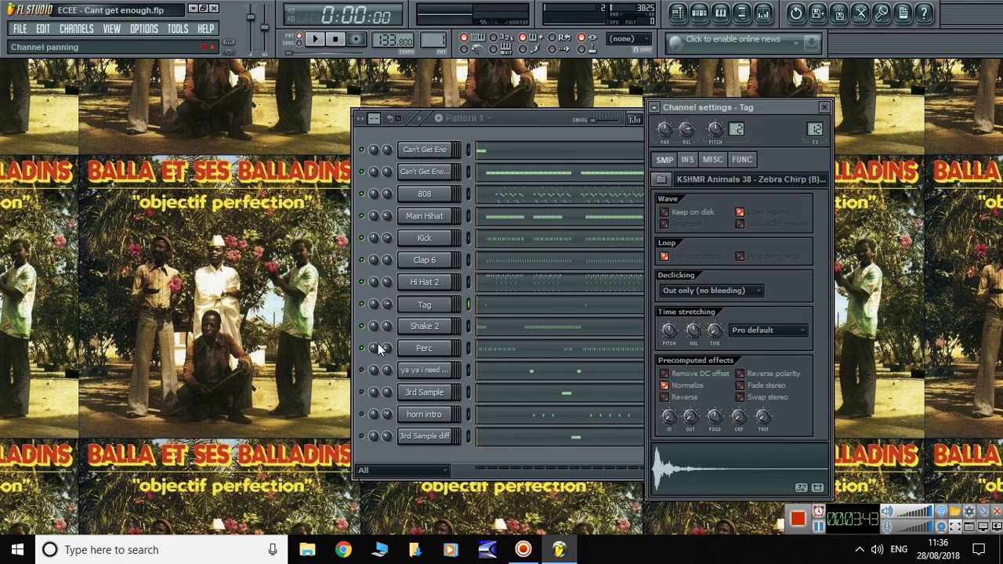
pyautogui.click(363, 392)
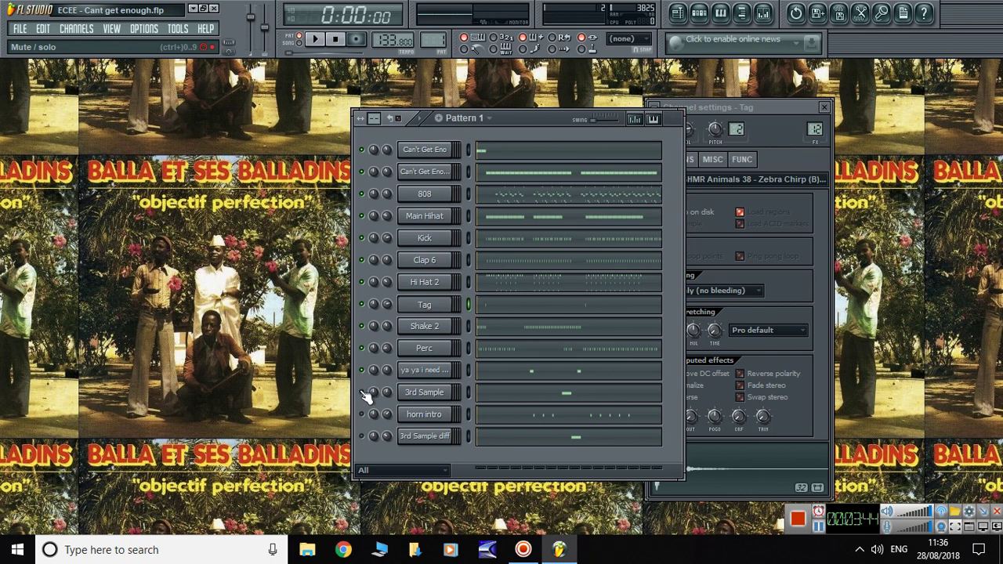
pyautogui.click(824, 108)
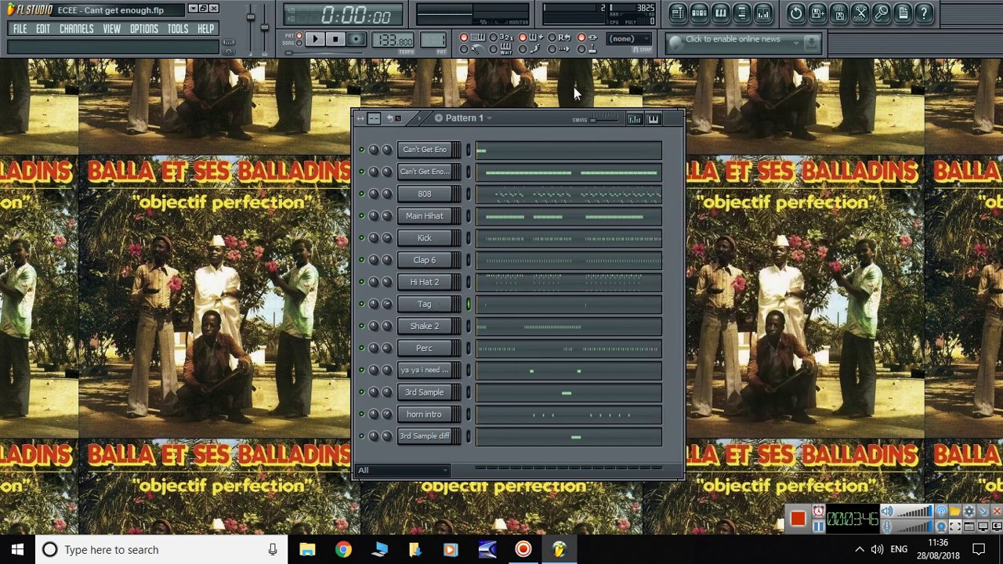
# - Play Pattern 1 from the start with every channel enabled, and stop playback near the pattern's end
pyautogui.click(318, 40)
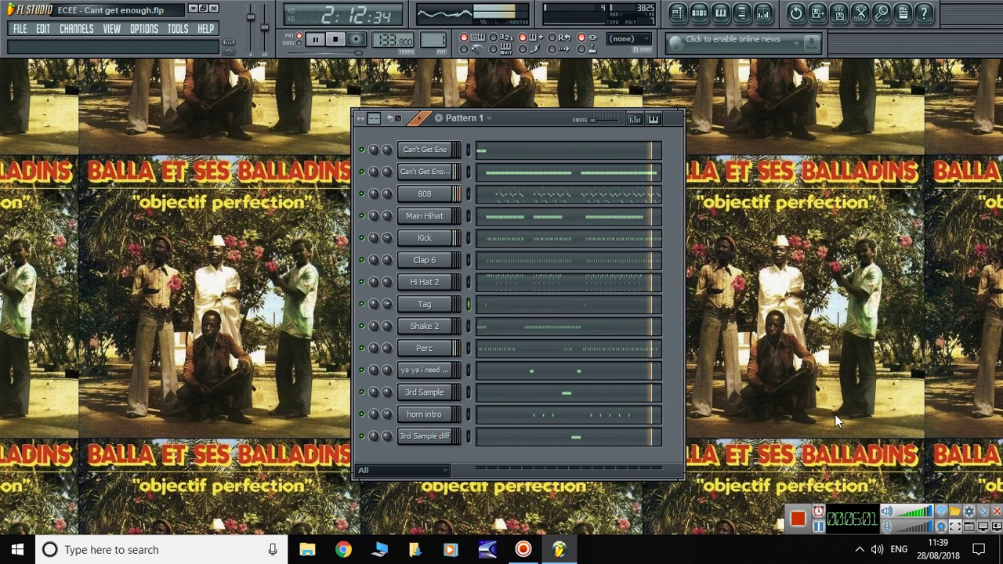
pyautogui.press('space')
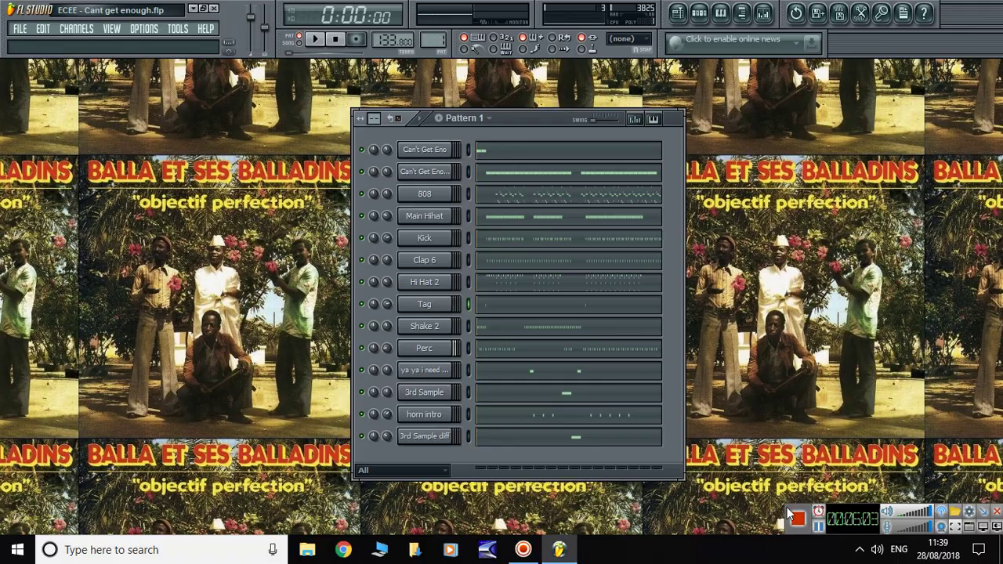